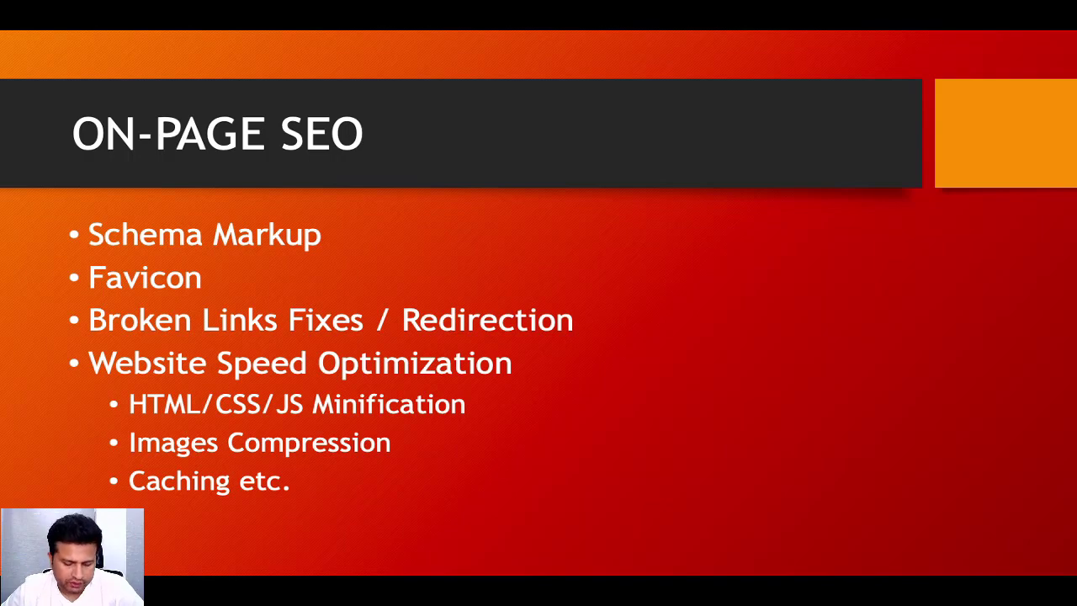
Switch to the browser and open the SEO Stop Shop storefront in a new tab
{"action": "key", "text": "super+Tab"}
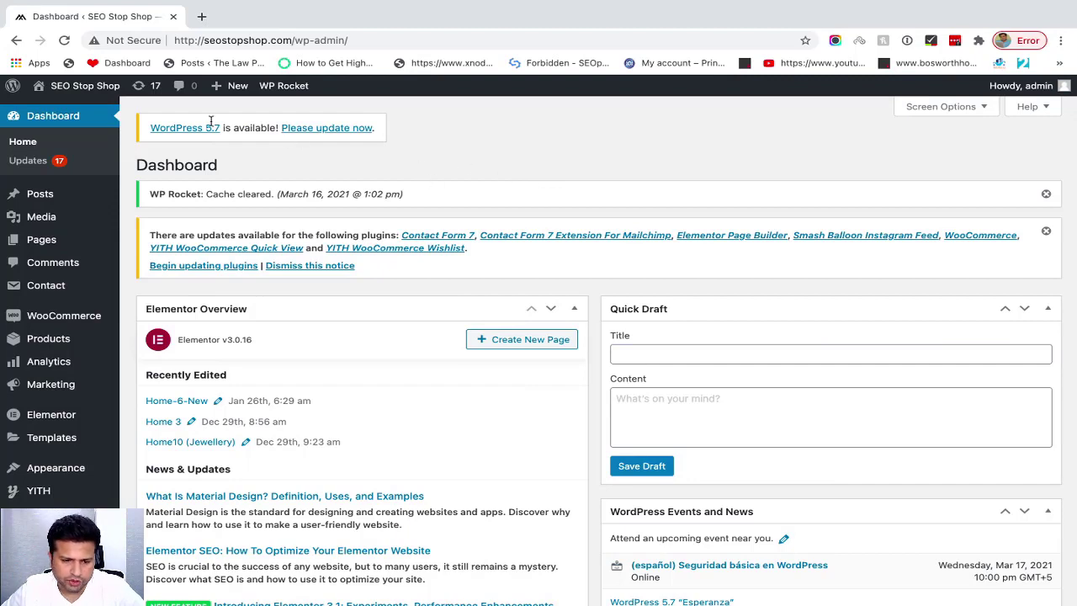
{"action": "mouse_move", "coordinate": [96, 90]}
{"action": "right_click", "coordinate": [73, 112]}
{"action": "left_click", "coordinate": [117, 118]}
Open the Google home page in another new tab
{"action": "left_click", "coordinate": [379, 16]}
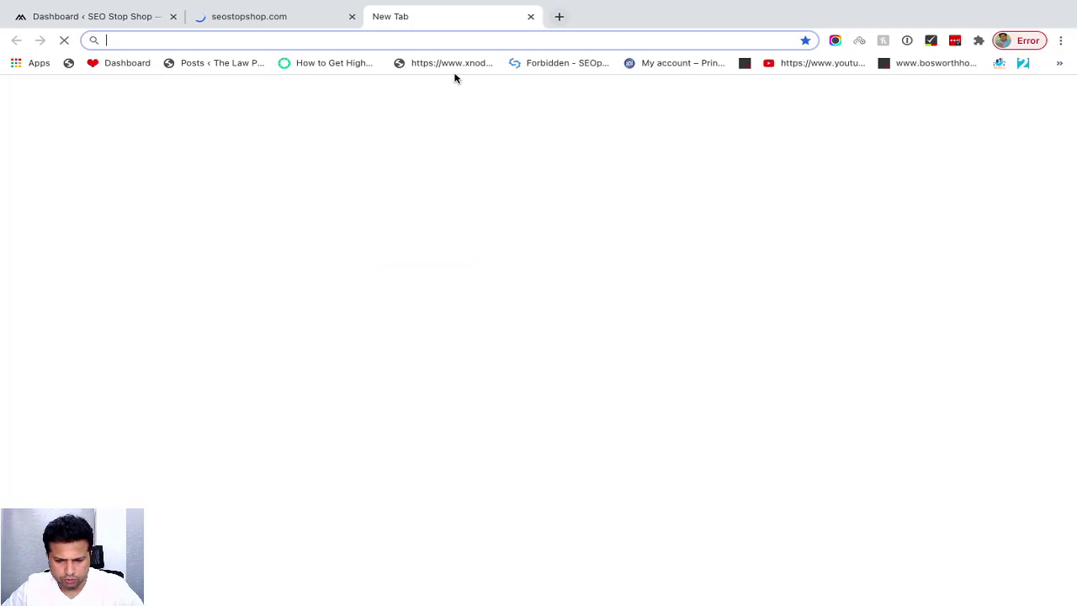
{"action": "type", "text": "goo"}
{"action": "key", "text": "Return"}
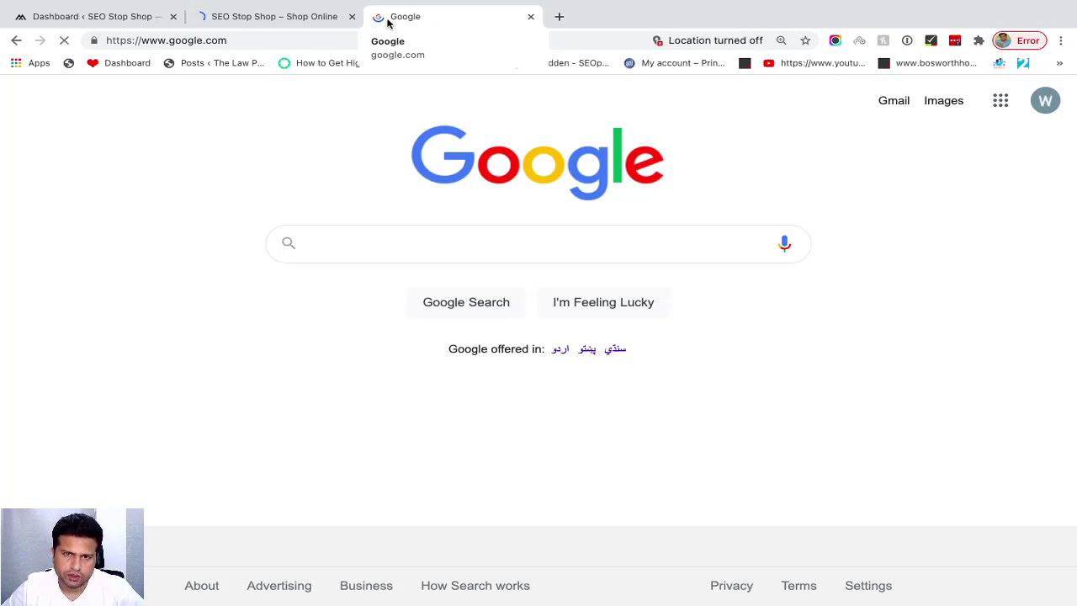
View the shop's home page and dismiss the email subscription popup
{"action": "left_click", "coordinate": [239, 19]}
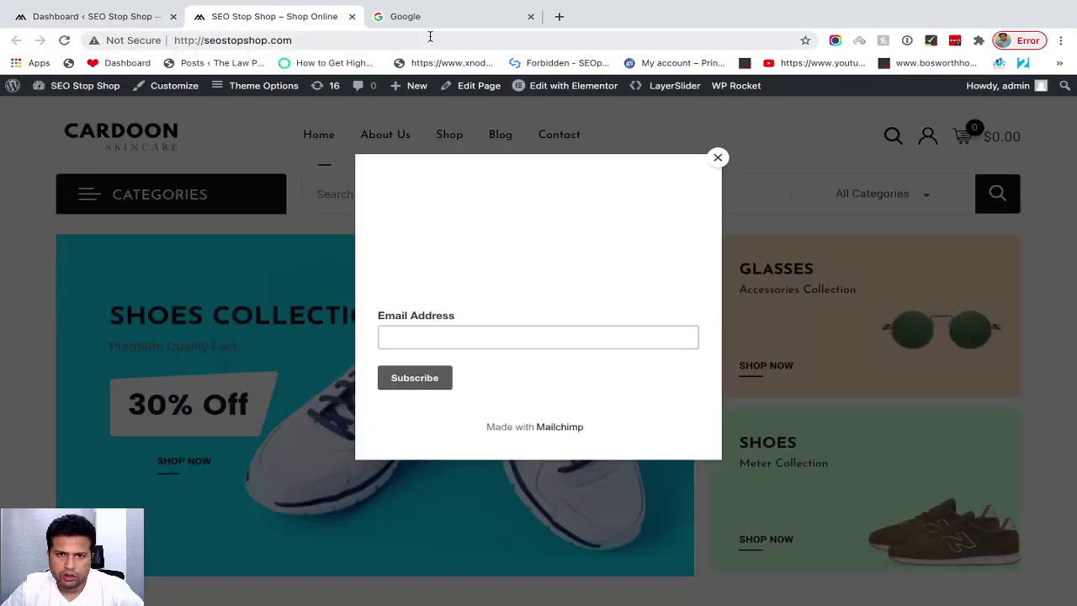
{"action": "left_click", "coordinate": [717, 158]}
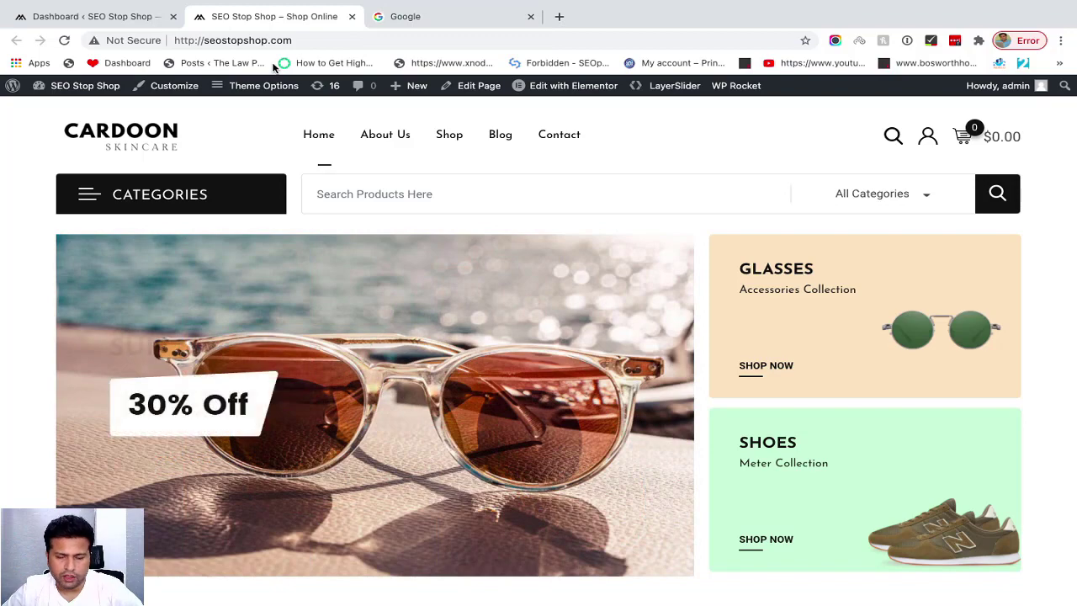
Return to the WordPress dashboard and open the theme customizer
{"action": "left_click", "coordinate": [136, 18]}
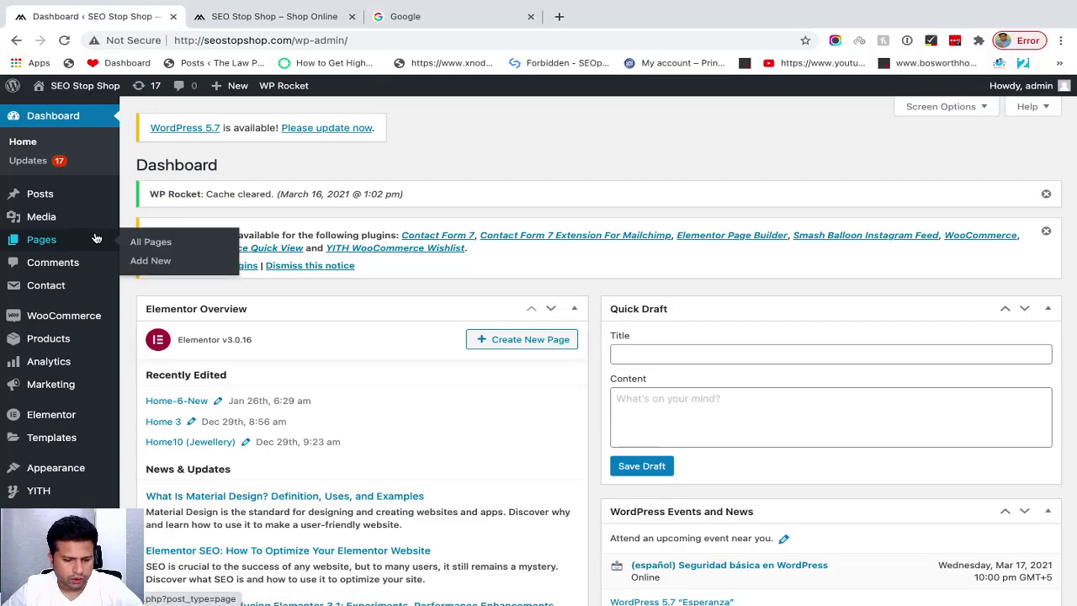
{"action": "scroll", "coordinate": [84, 409], "scroll_direction": "down", "scroll_amount": 3}
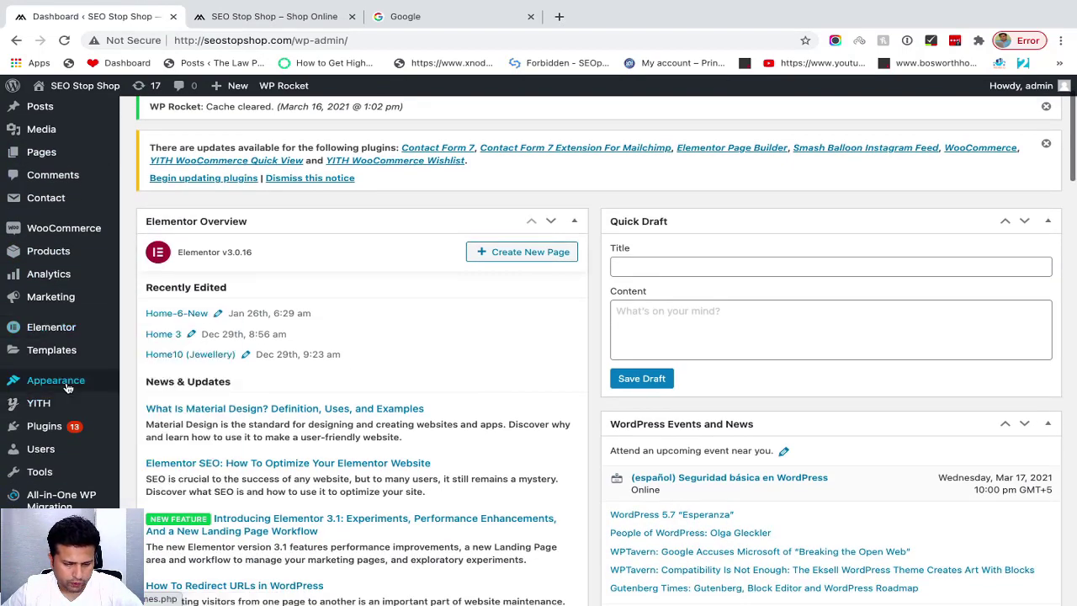
{"action": "mouse_move", "coordinate": [92, 323]}
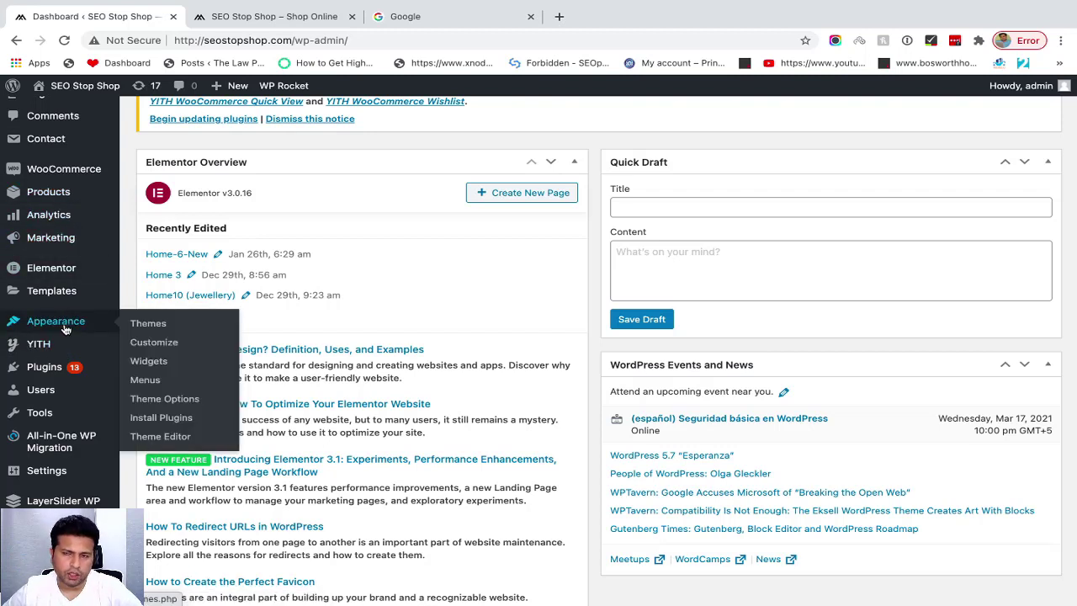
{"action": "left_click", "coordinate": [152, 347]}
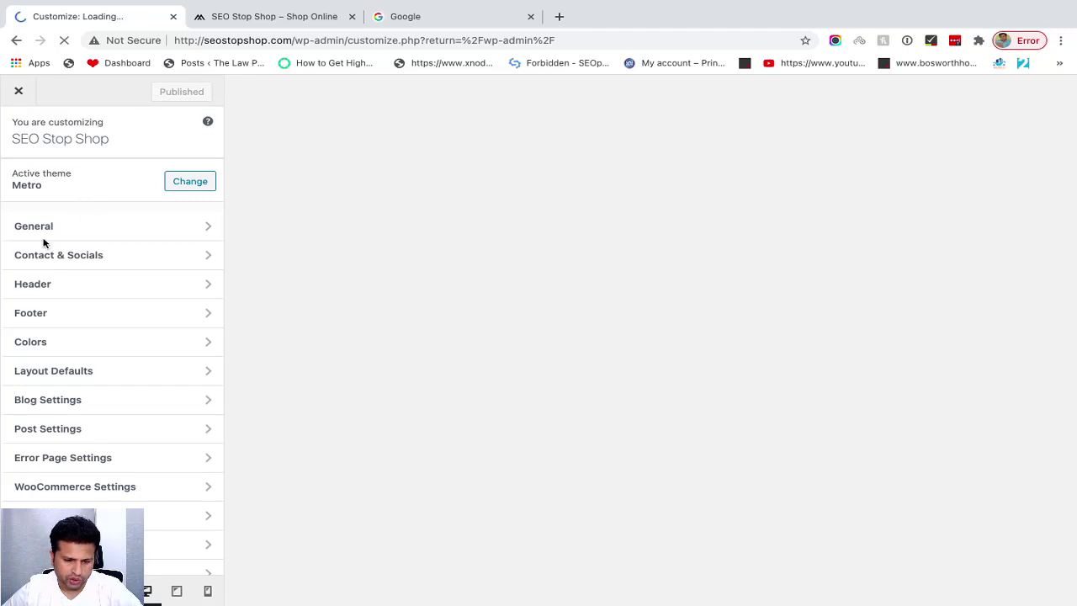
Open the Site Identity settings in the theme customizer
{"action": "left_click", "coordinate": [84, 290]}
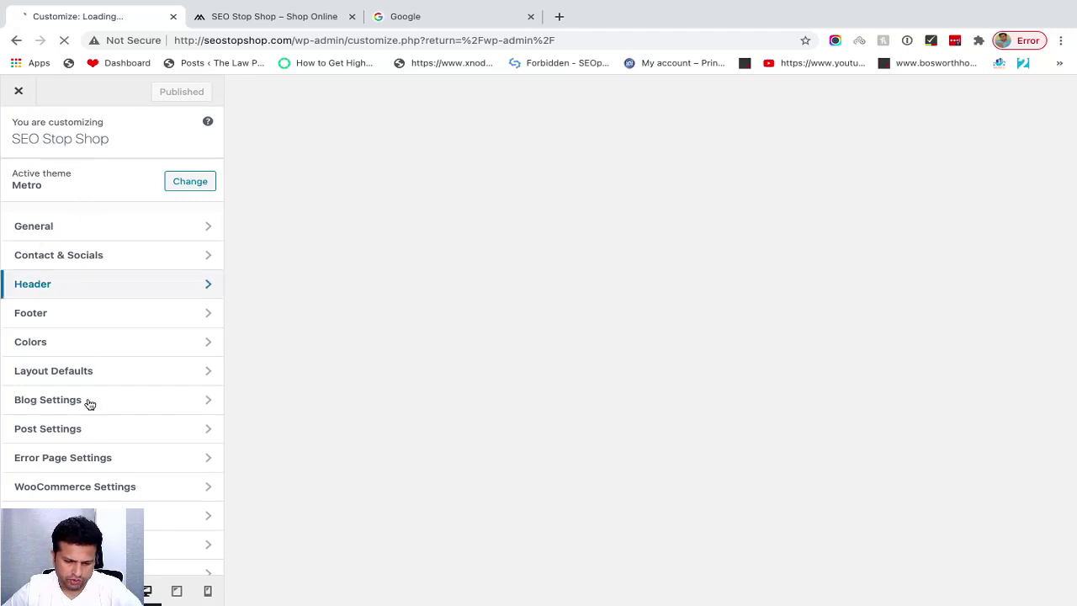
{"action": "left_click", "coordinate": [98, 427]}
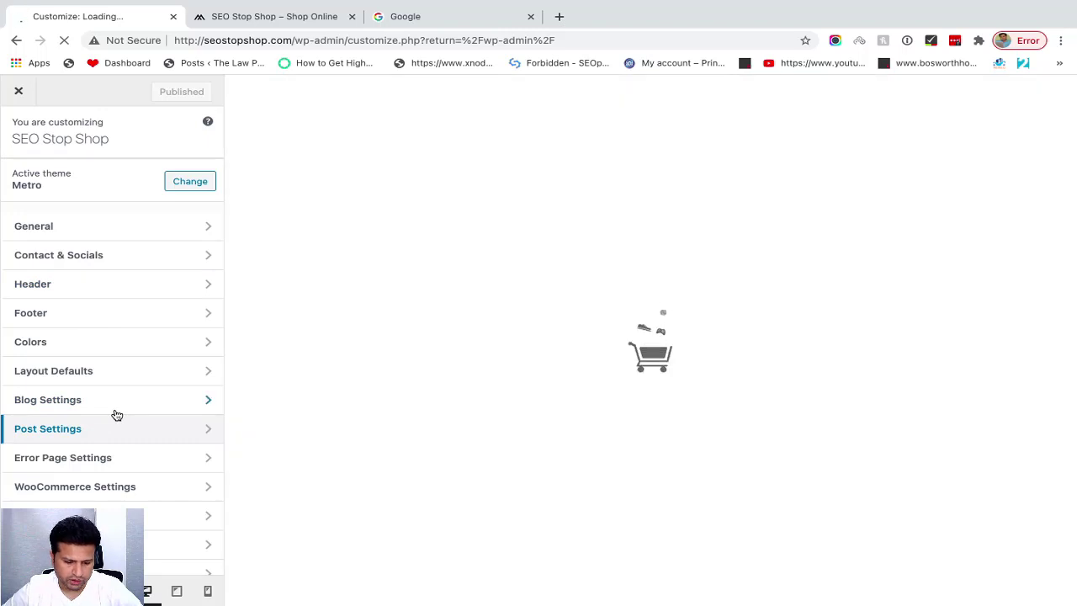
{"action": "left_click", "coordinate": [115, 414]}
{"action": "scroll", "coordinate": [117, 415], "scroll_direction": "down", "scroll_amount": 1}
{"action": "scroll", "coordinate": [117, 414], "scroll_direction": "down", "scroll_amount": 2}
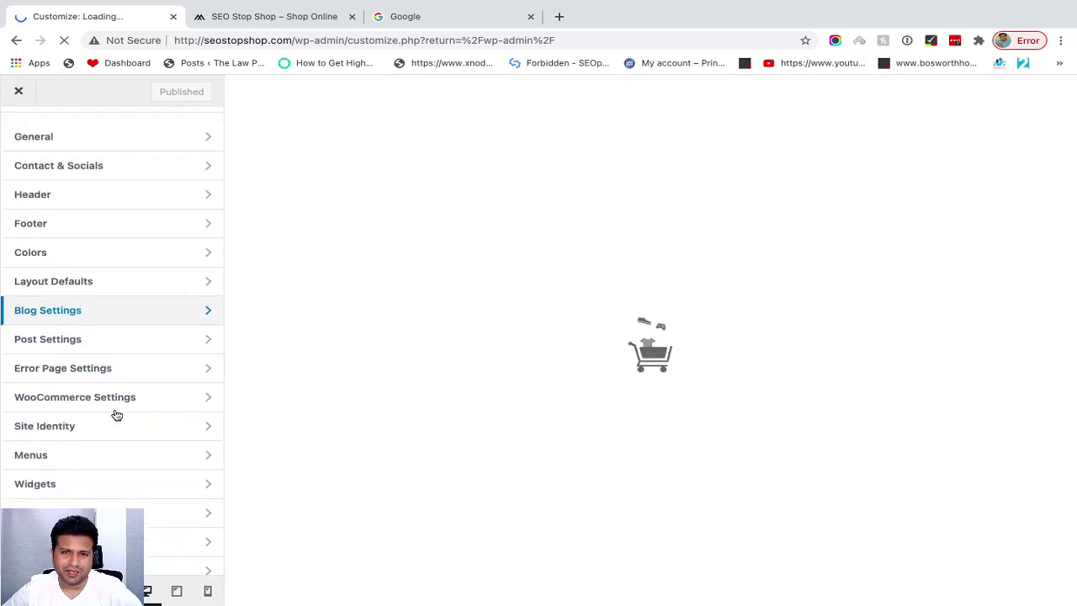
{"action": "left_click", "coordinate": [34, 421]}
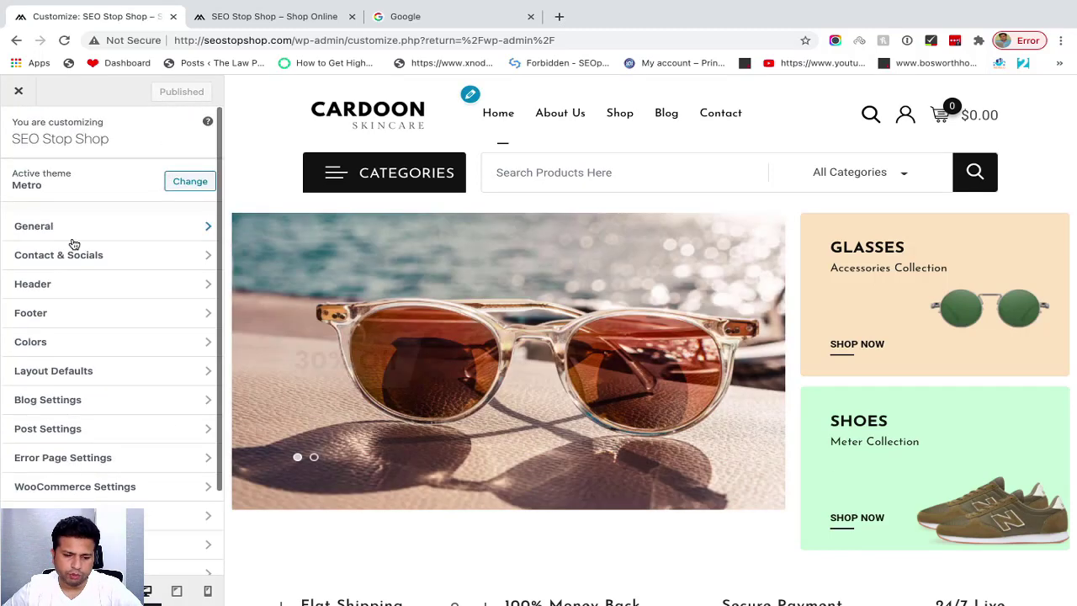
{"action": "scroll", "coordinate": [106, 320], "scroll_direction": "down", "scroll_amount": 2}
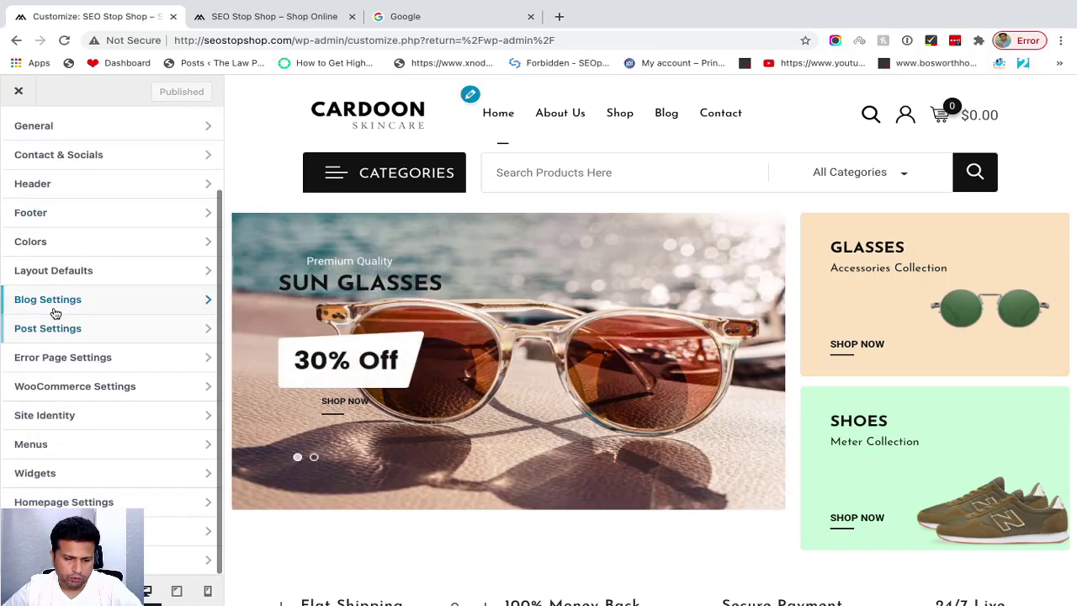
{"action": "scroll", "coordinate": [50, 236], "scroll_direction": "up", "scroll_amount": 2}
{"action": "scroll", "coordinate": [51, 236], "scroll_direction": "down", "scroll_amount": 2}
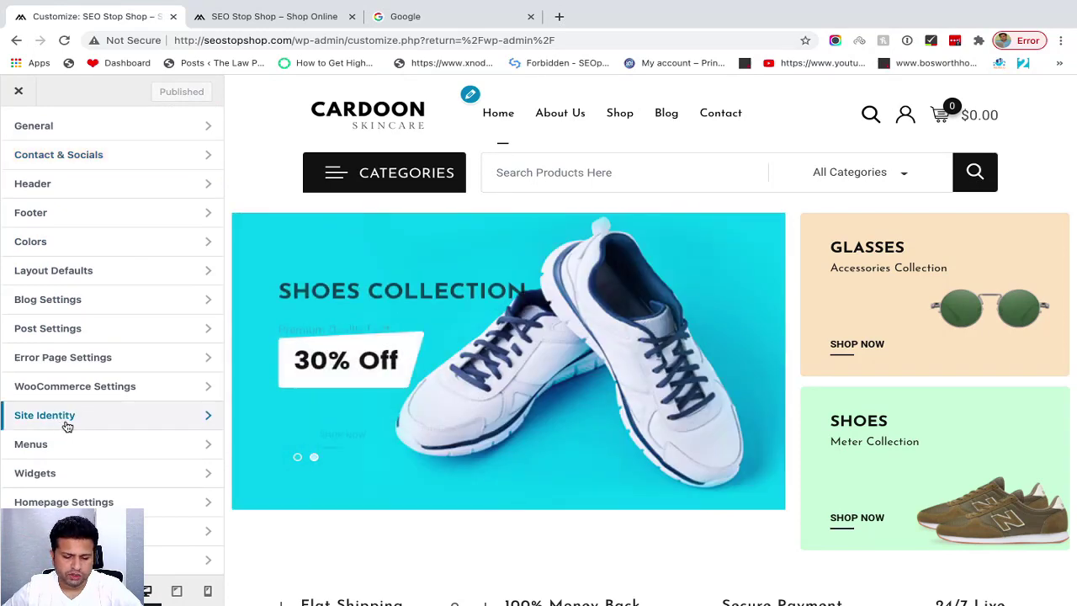
{"action": "left_click", "coordinate": [67, 416]}
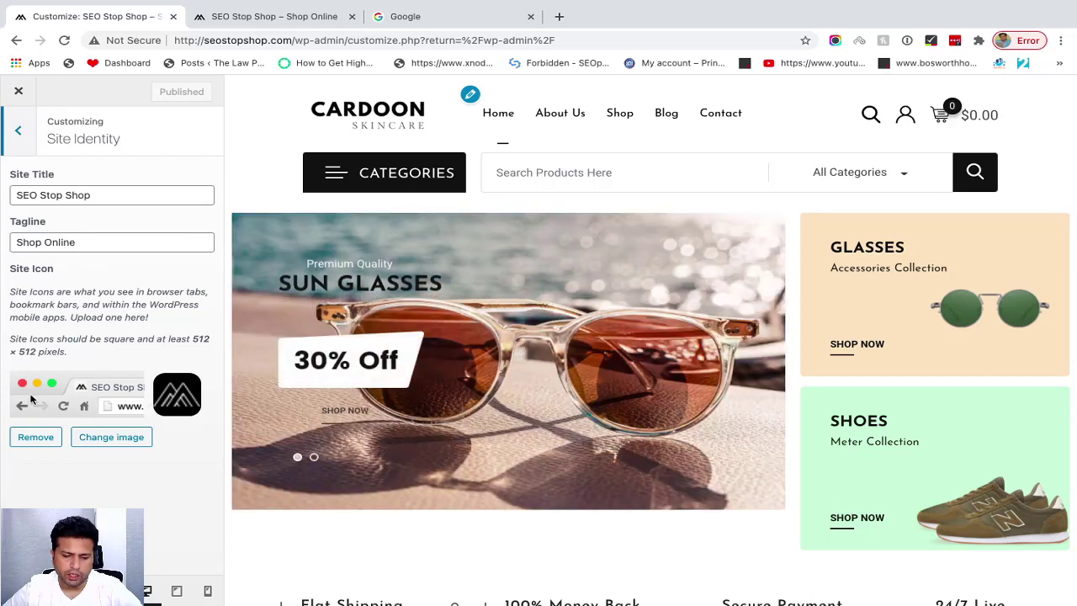
Remove the current site icon from the Site Identity settings
{"action": "triple_click", "coordinate": [22, 267]}
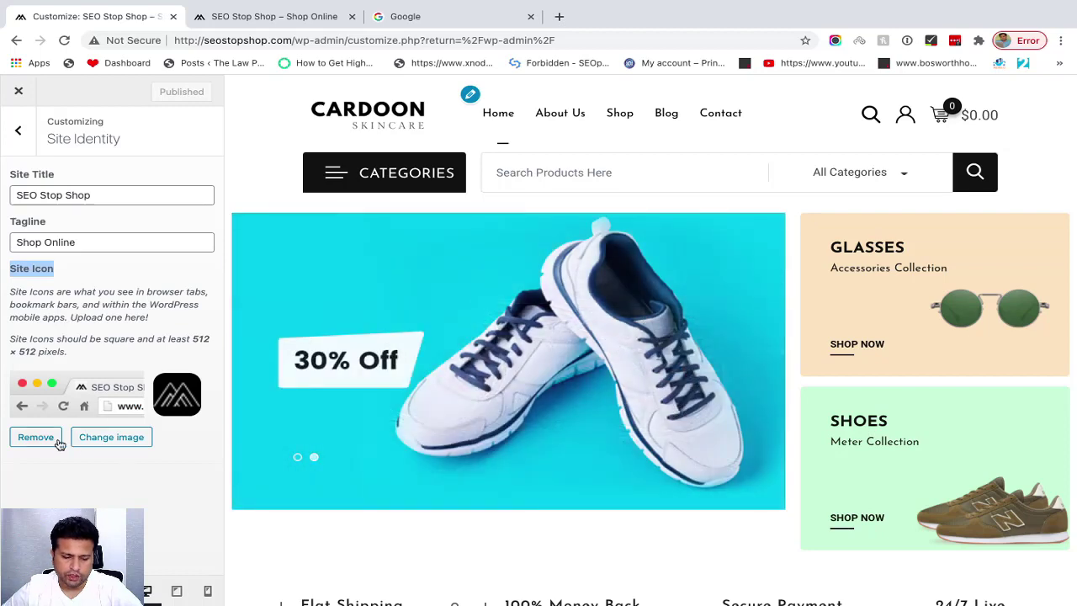
{"action": "left_click", "coordinate": [36, 437]}
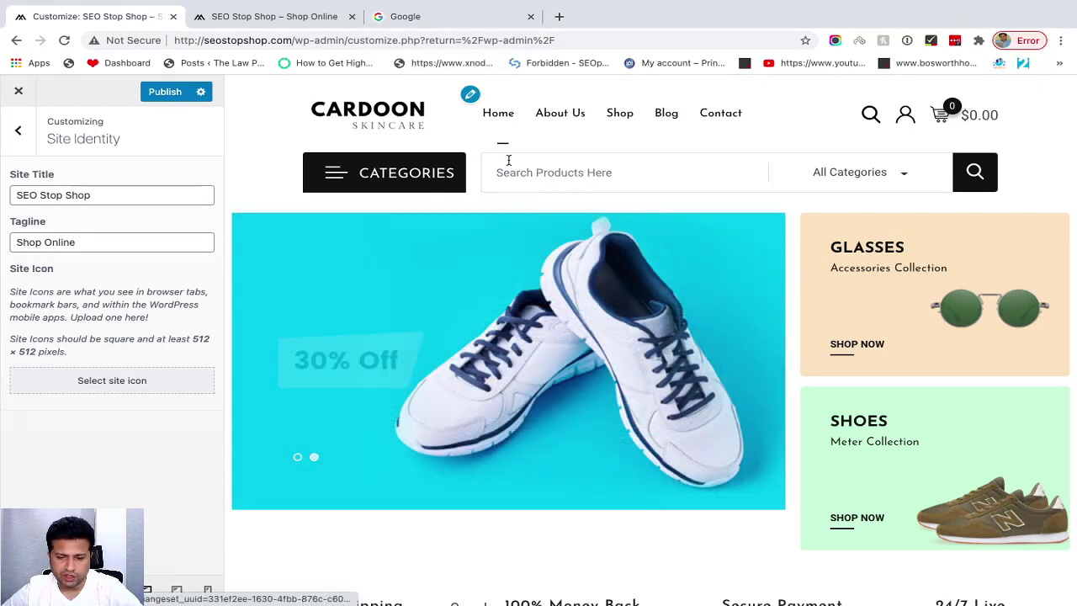
Search Google for "favicon generator" and open the Favicon & App Icon Generator site at favicon-generator.org
{"action": "left_click", "coordinate": [457, 19]}
{"action": "left_click", "coordinate": [390, 243]}
{"action": "type", "text": "fa"}
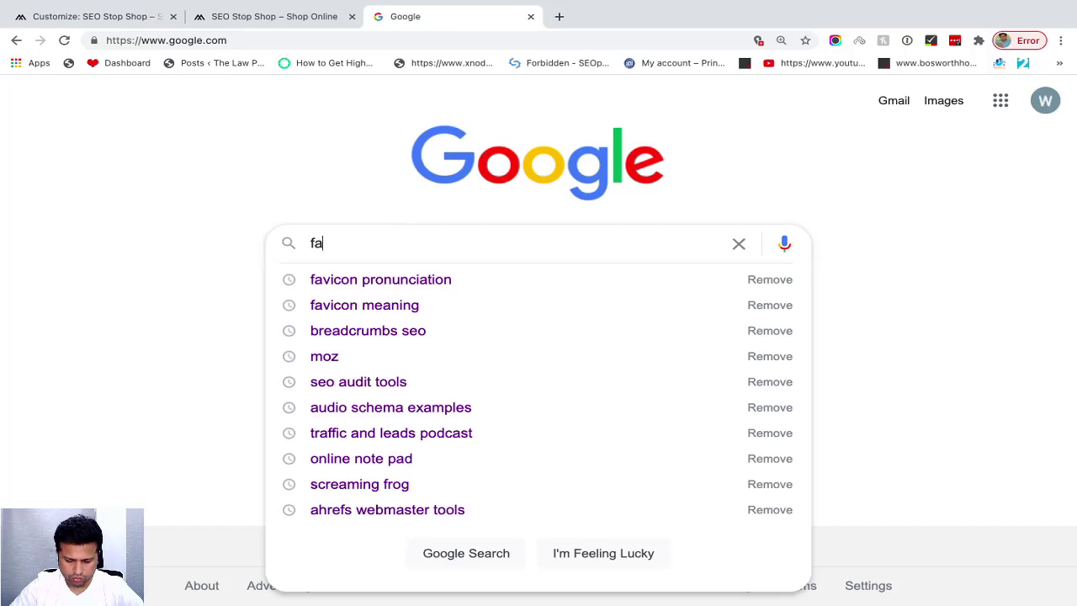
{"action": "type", "text": "vicin ge"}
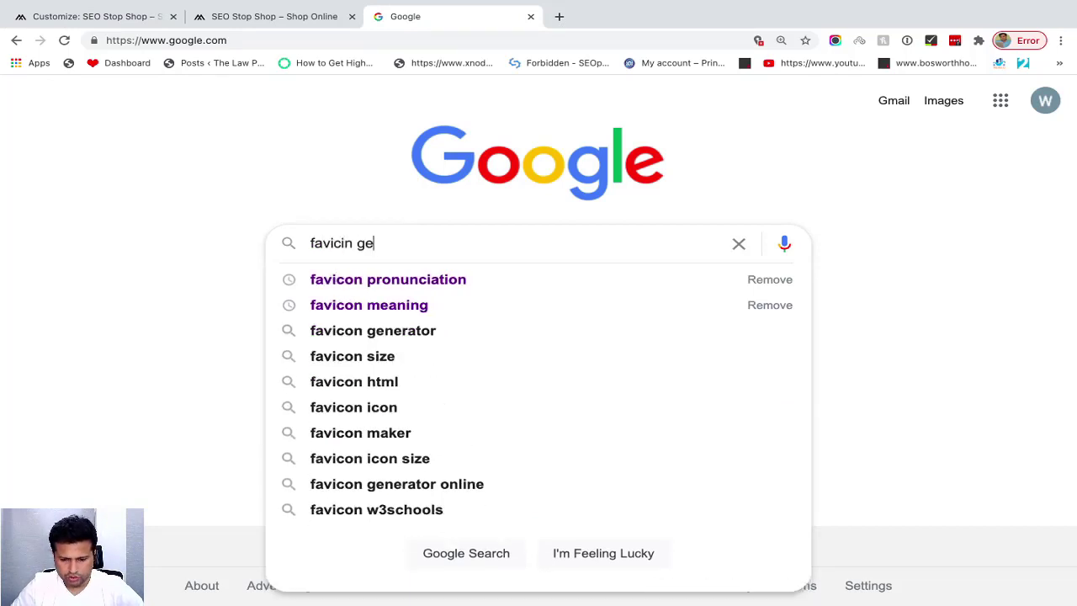
{"action": "type", "text": "ne"}
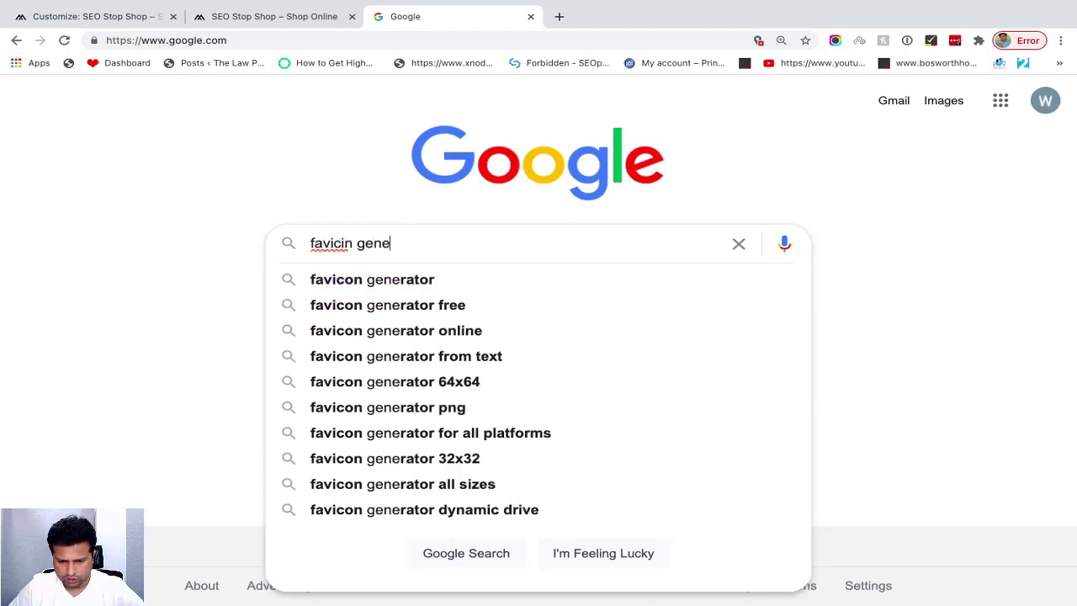
{"action": "key", "text": "Down"}
{"action": "key", "text": "Return"}
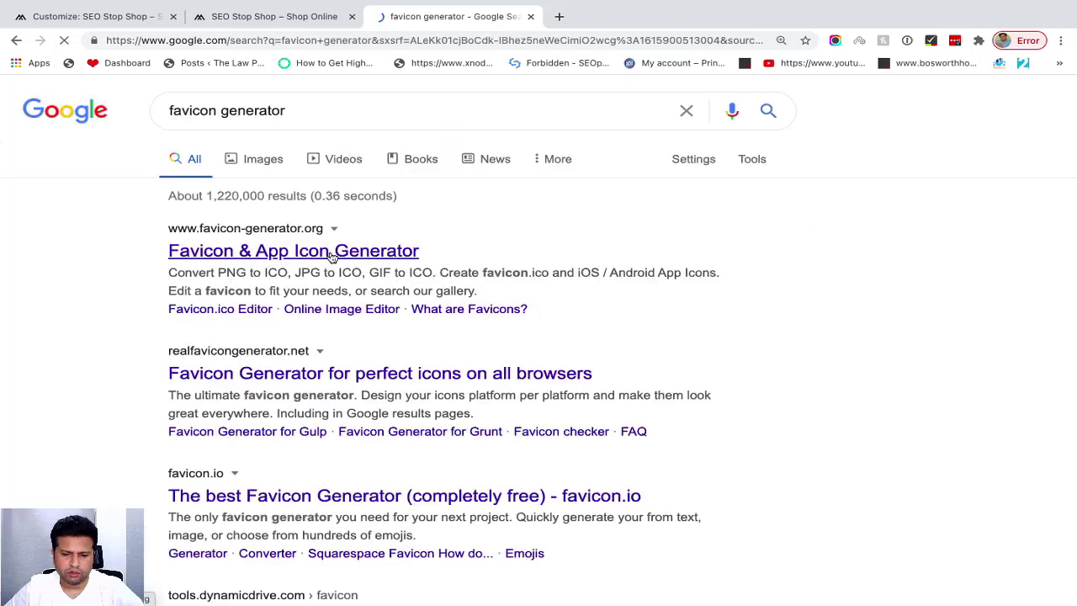
{"action": "scroll", "coordinate": [332, 256], "scroll_direction": "down", "scroll_amount": 1}
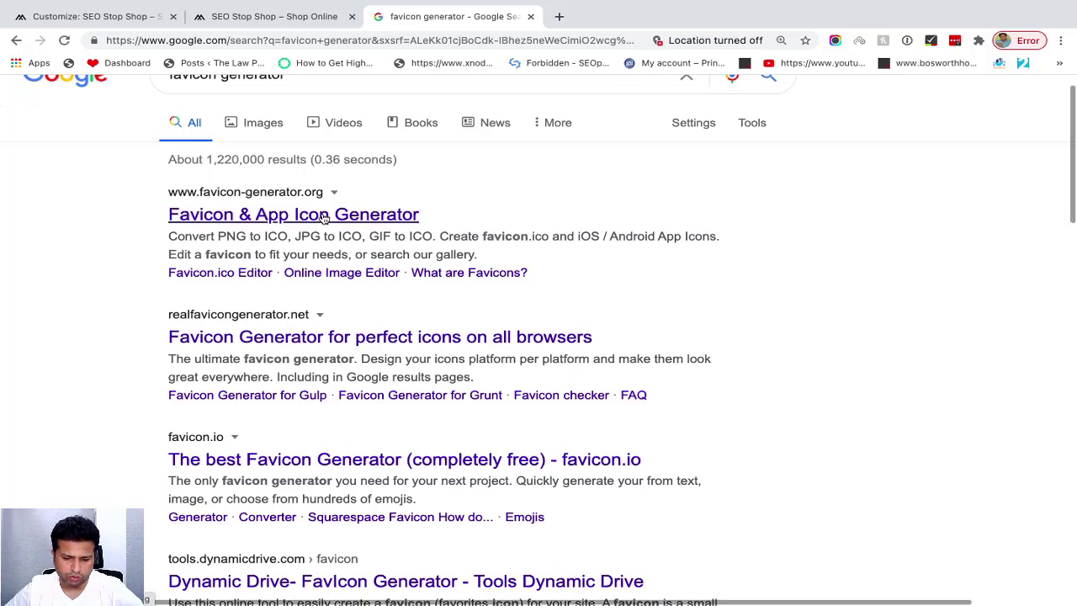
{"action": "left_click", "coordinate": [324, 216]}
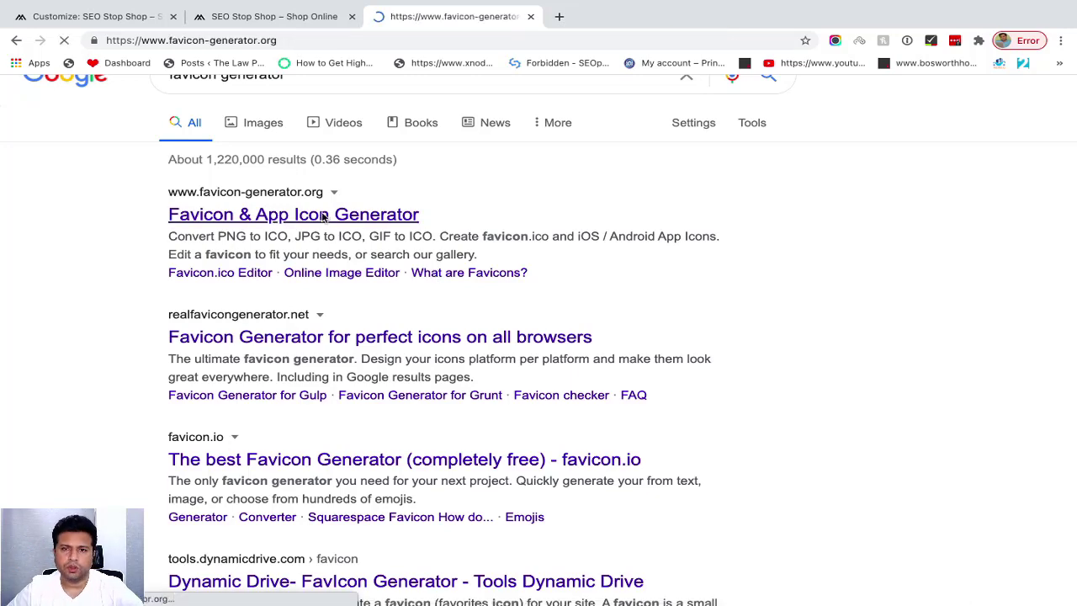
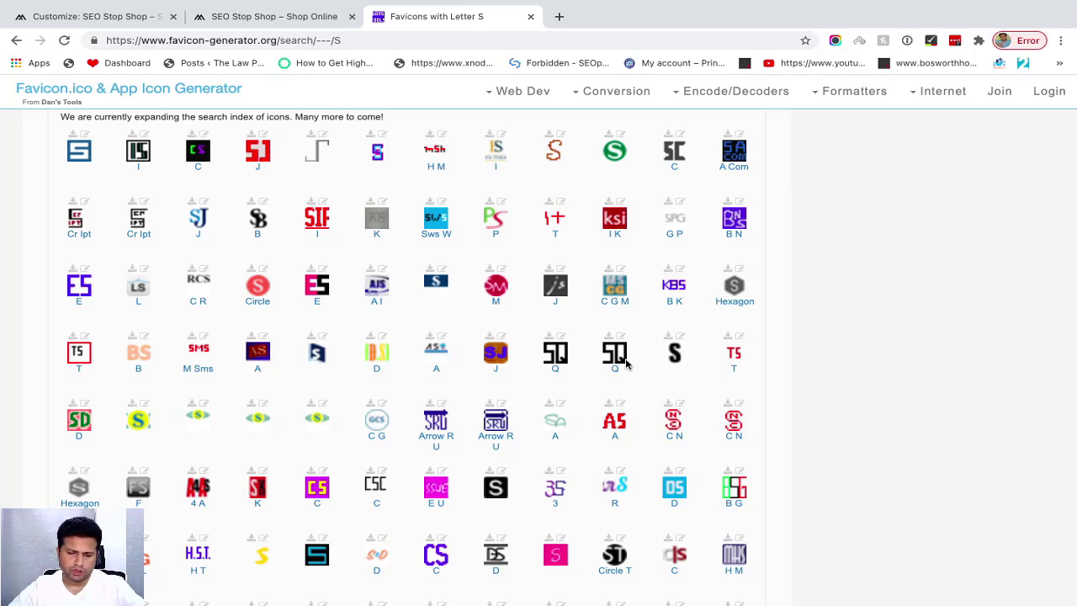
Browse the gallery of favicons with the letter S and open the green circular S icon
{"action": "scroll", "coordinate": [595, 378], "scroll_direction": "up", "scroll_amount": 3}
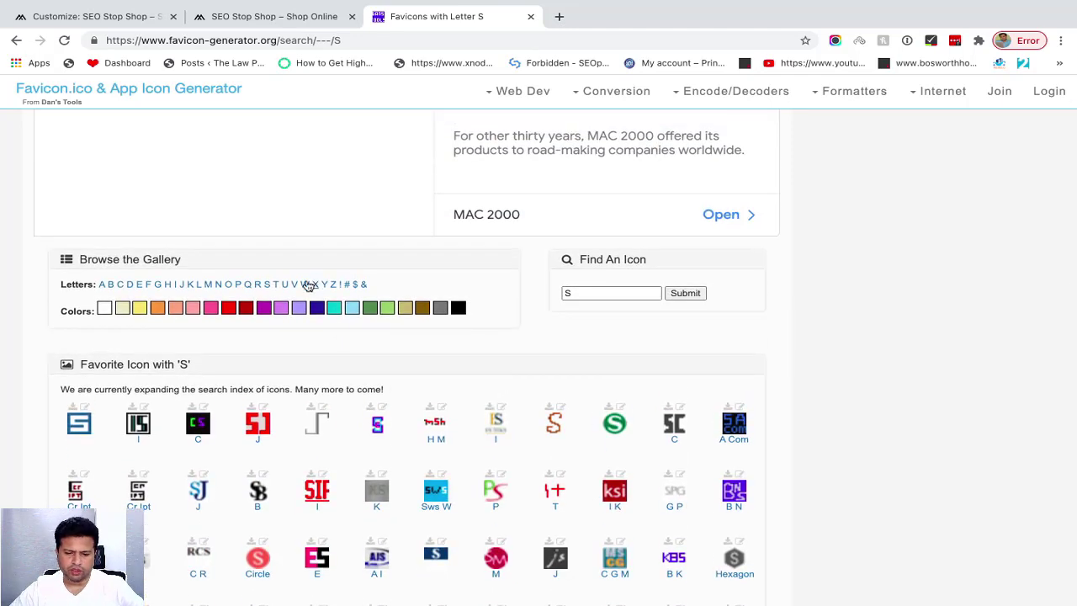
{"action": "scroll", "coordinate": [324, 359], "scroll_direction": "down", "scroll_amount": 3}
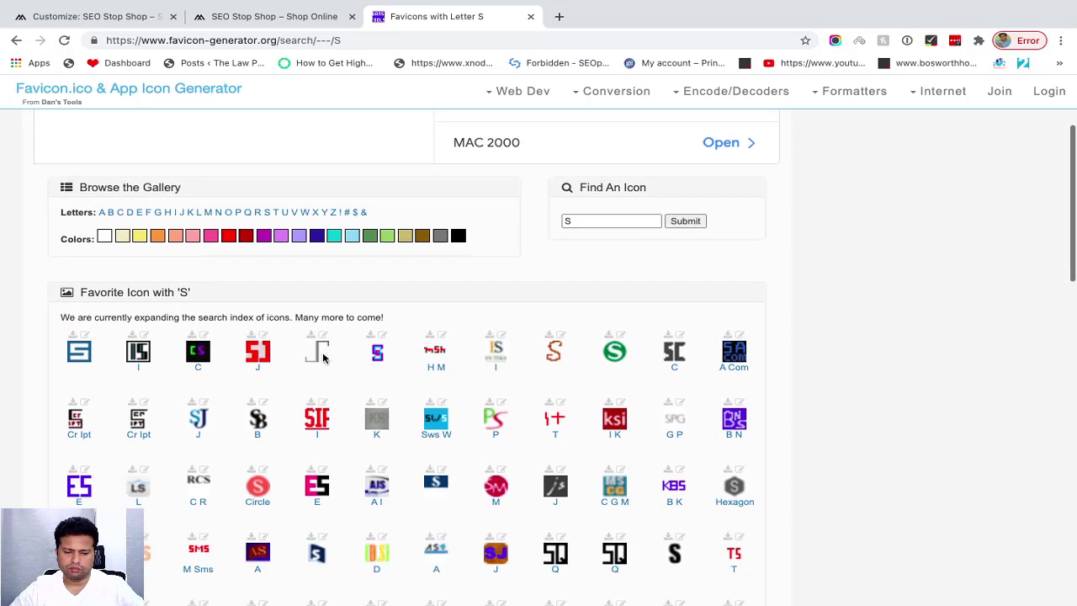
{"action": "scroll", "coordinate": [323, 359], "scroll_direction": "down", "scroll_amount": 1}
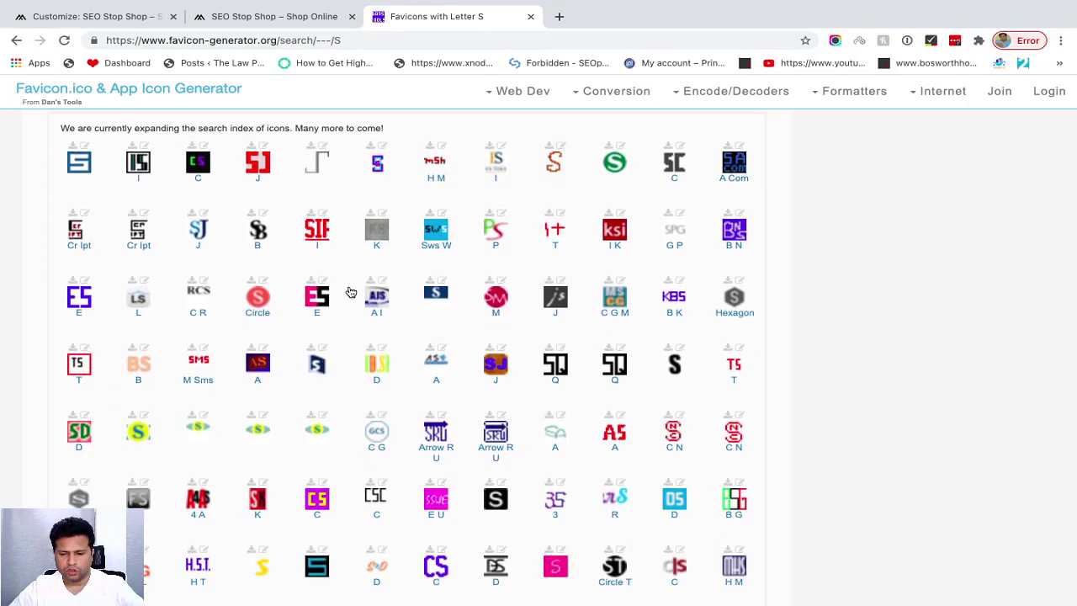
{"action": "left_click", "coordinate": [614, 150]}
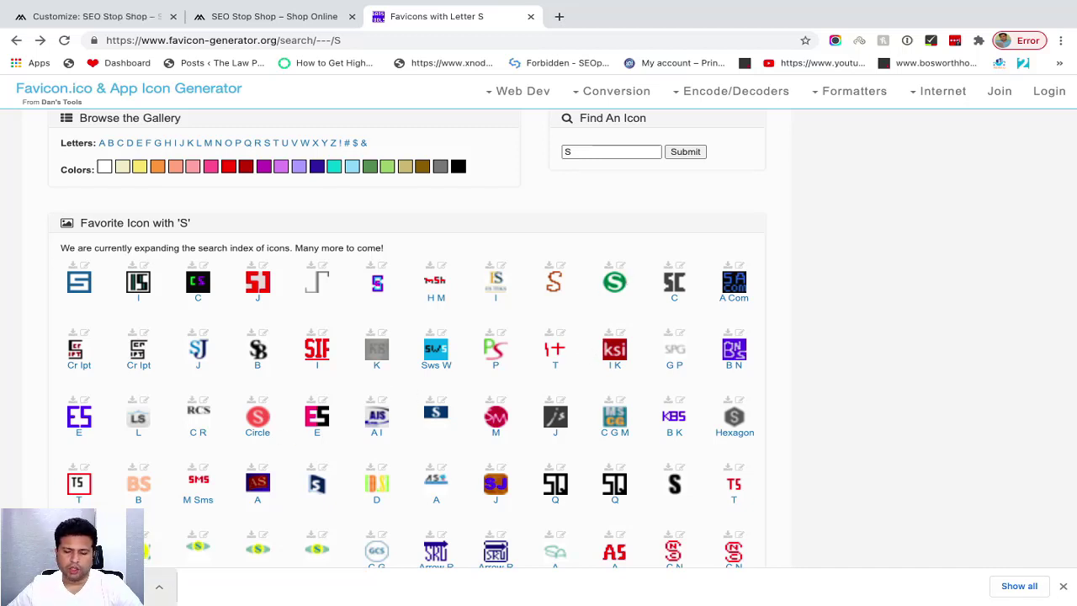
Go back to the shop's Site Identity settings and remove the existing site icon
{"action": "left_click", "coordinate": [109, 21]}
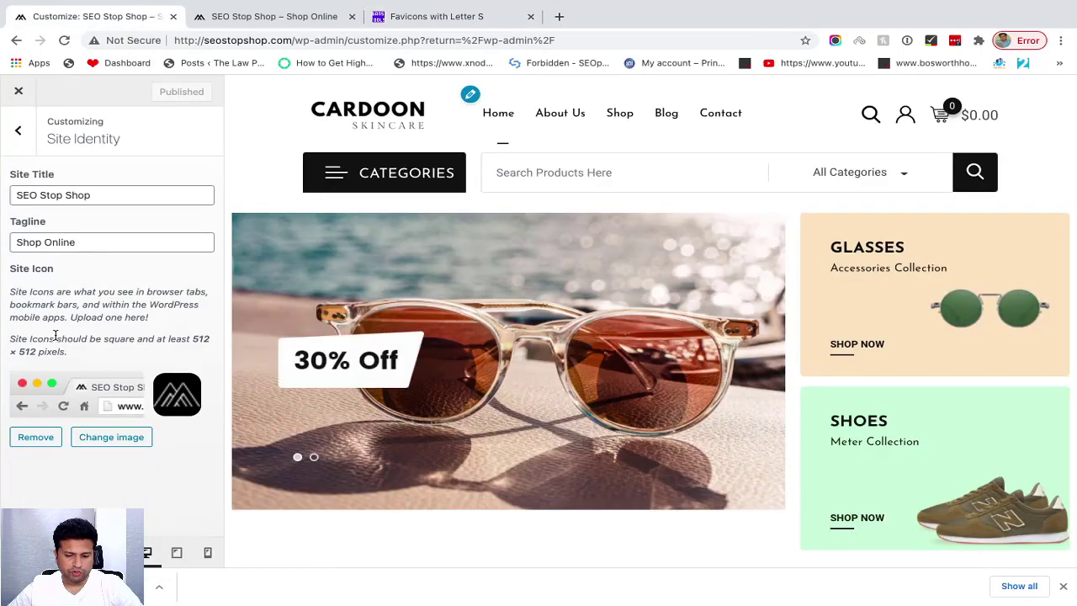
{"action": "left_click", "coordinate": [42, 438]}
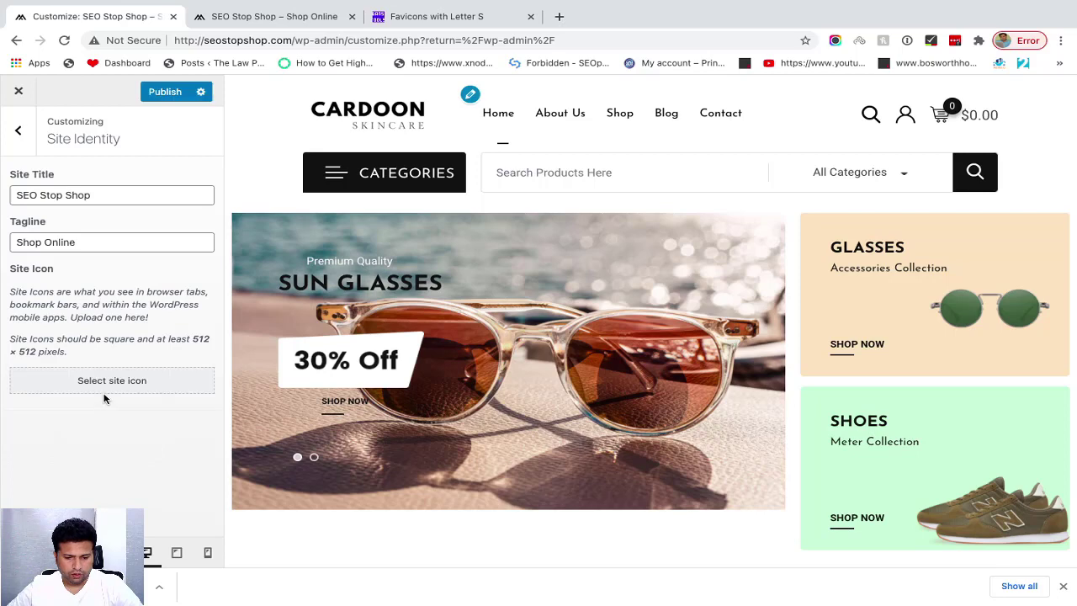
Set the site icon using the white Metro logo from the media library, cropped to a square around its M-shaped symbol
{"action": "left_click", "coordinate": [95, 383]}
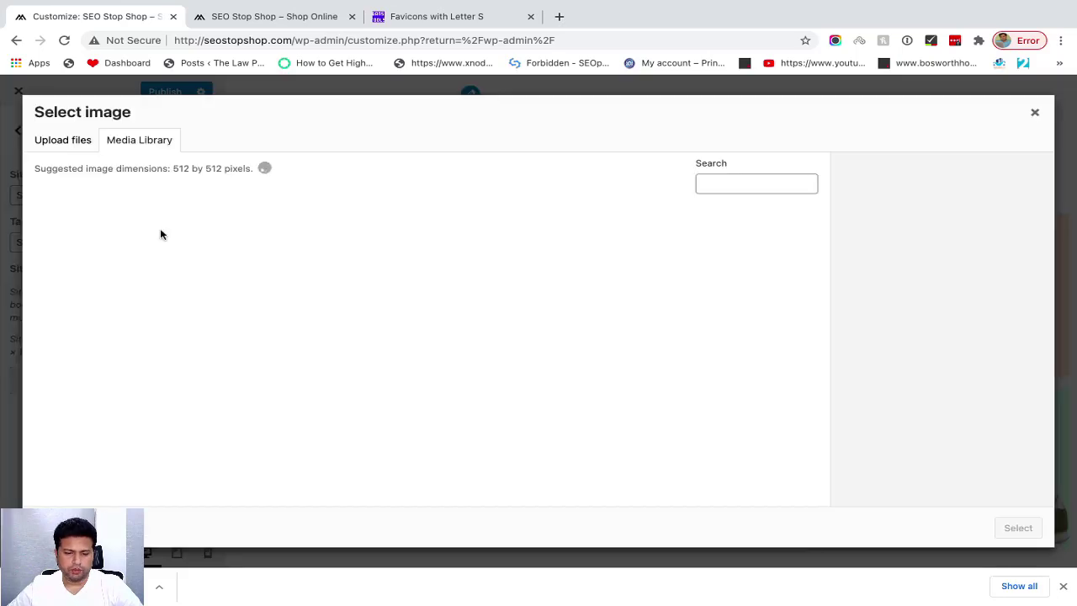
{"action": "left_click", "coordinate": [63, 140]}
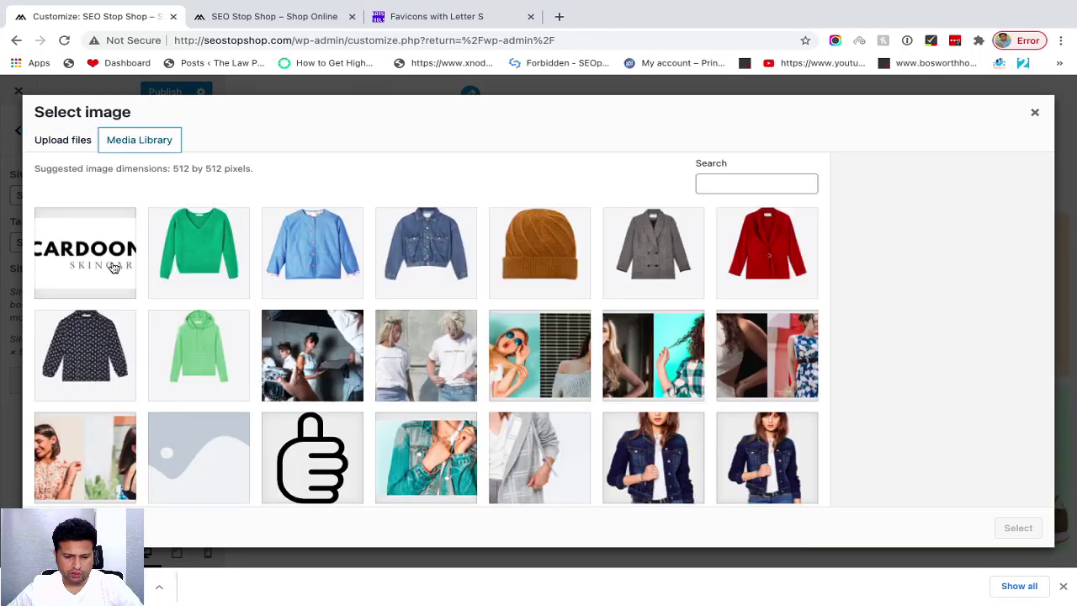
{"action": "left_click", "coordinate": [109, 262]}
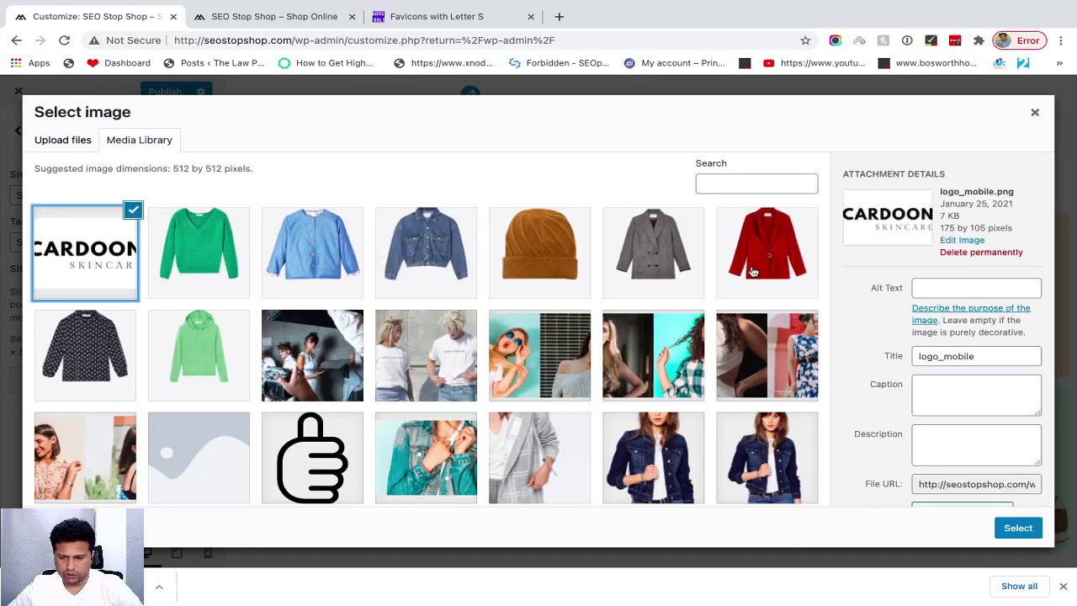
{"action": "scroll", "coordinate": [716, 286], "scroll_direction": "down", "scroll_amount": 5}
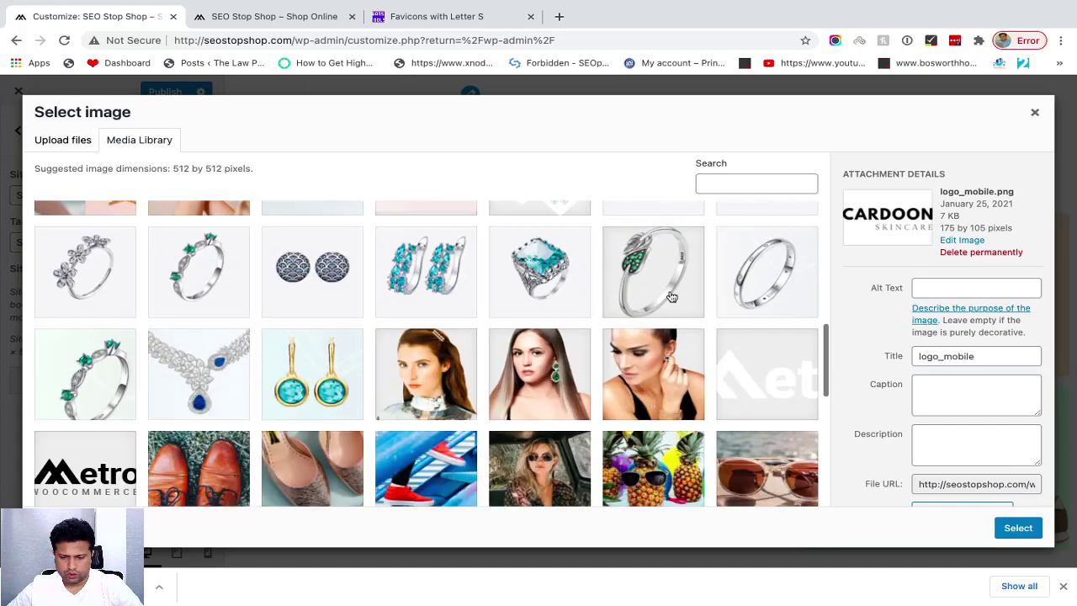
{"action": "scroll", "coordinate": [671, 296], "scroll_direction": "up", "scroll_amount": 1}
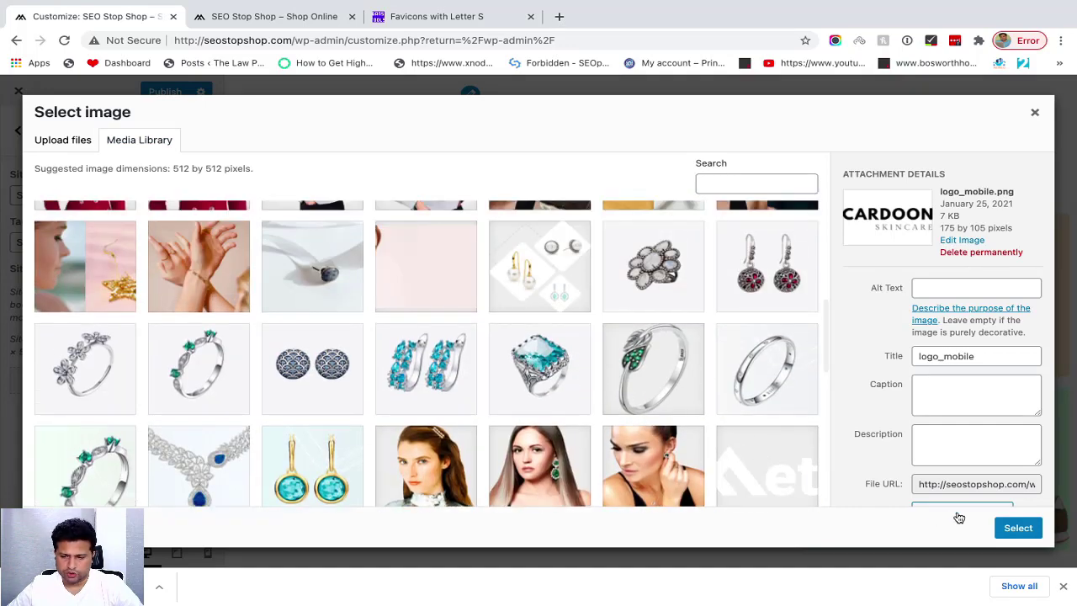
{"action": "left_click", "coordinate": [767, 466]}
{"action": "left_click", "coordinate": [1017, 527]}
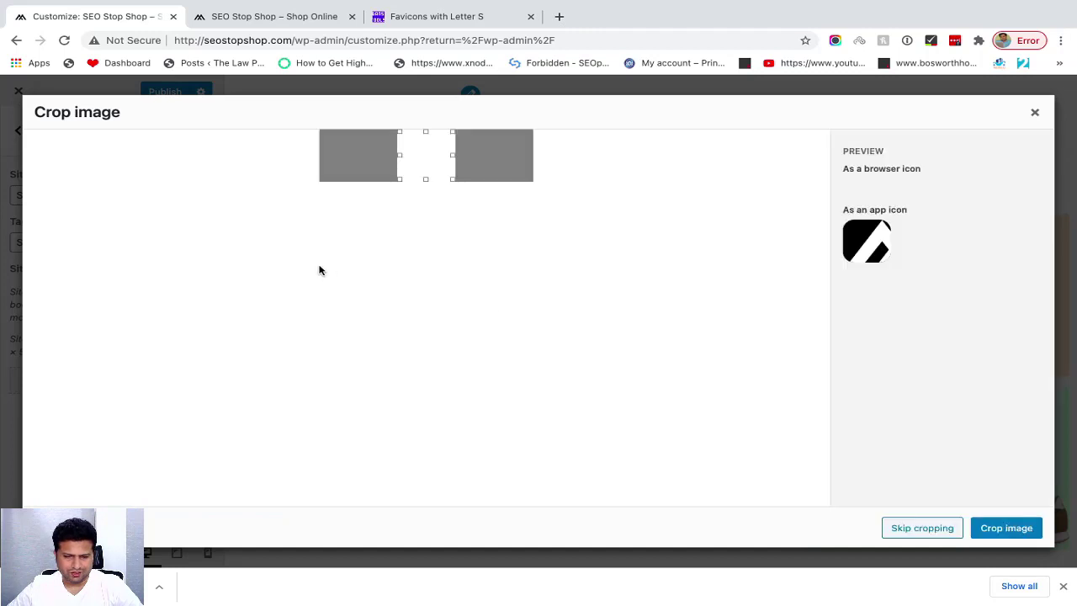
{"action": "left_click_drag", "start_coordinate": [423, 154], "coordinate": [369, 153]}
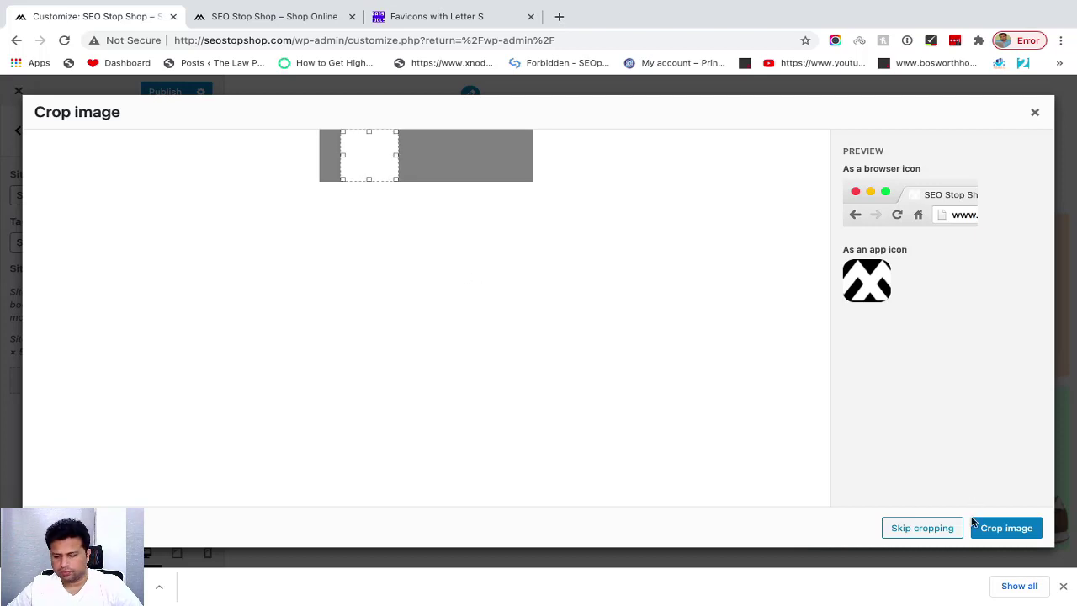
{"action": "left_click", "coordinate": [1007, 528]}
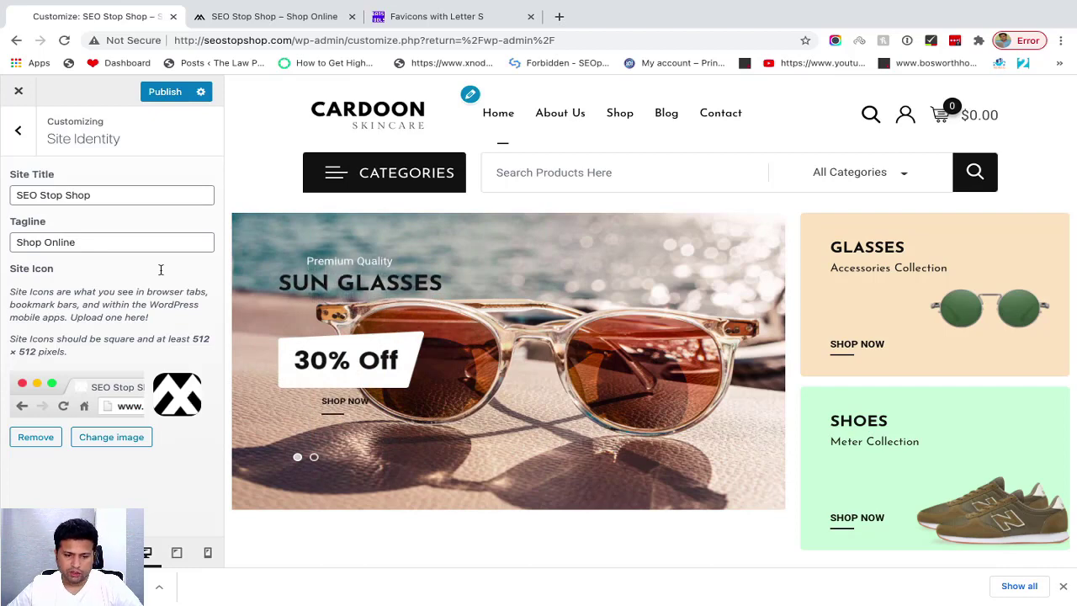
Review the letter S favicon gallery and the live shop's browser tab icon, and return to the Site Identity settings
{"action": "left_click", "coordinate": [397, 18]}
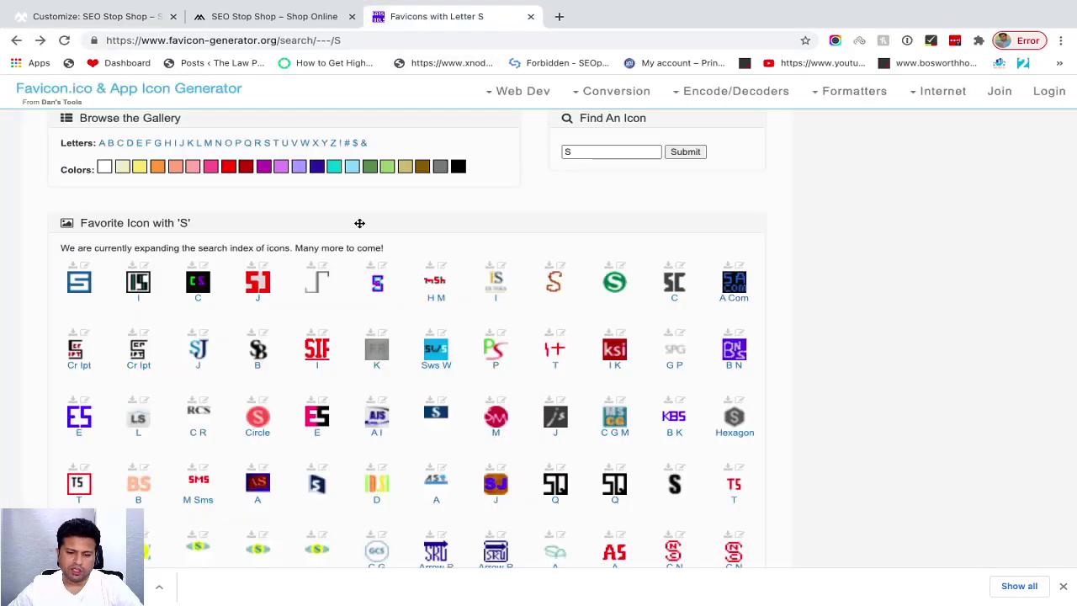
{"action": "left_click", "coordinate": [101, 15]}
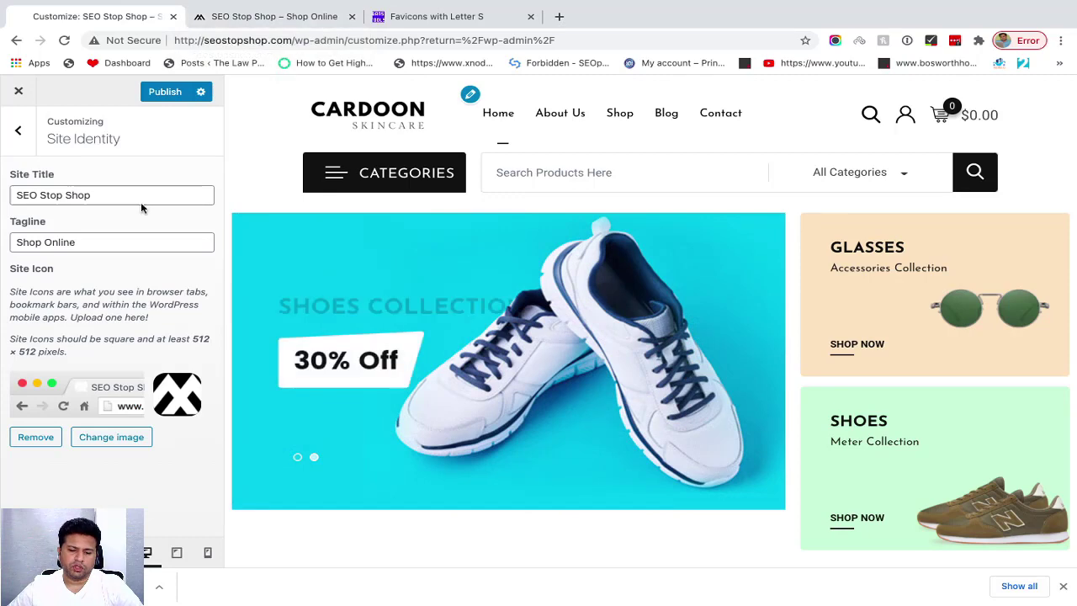
{"action": "left_click", "coordinate": [231, 17]}
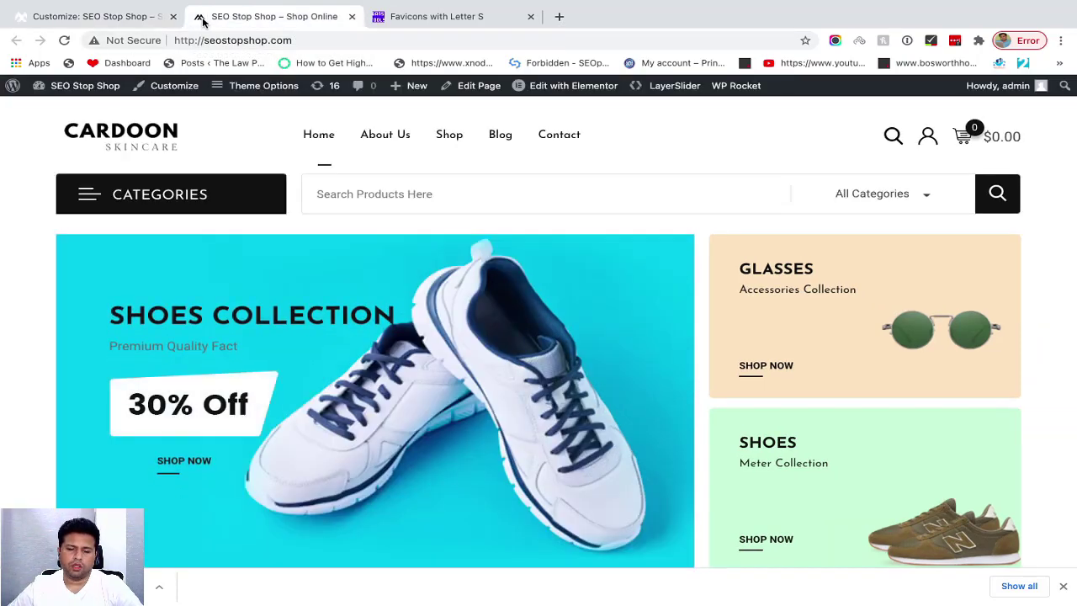
{"action": "left_click", "coordinate": [118, 15]}
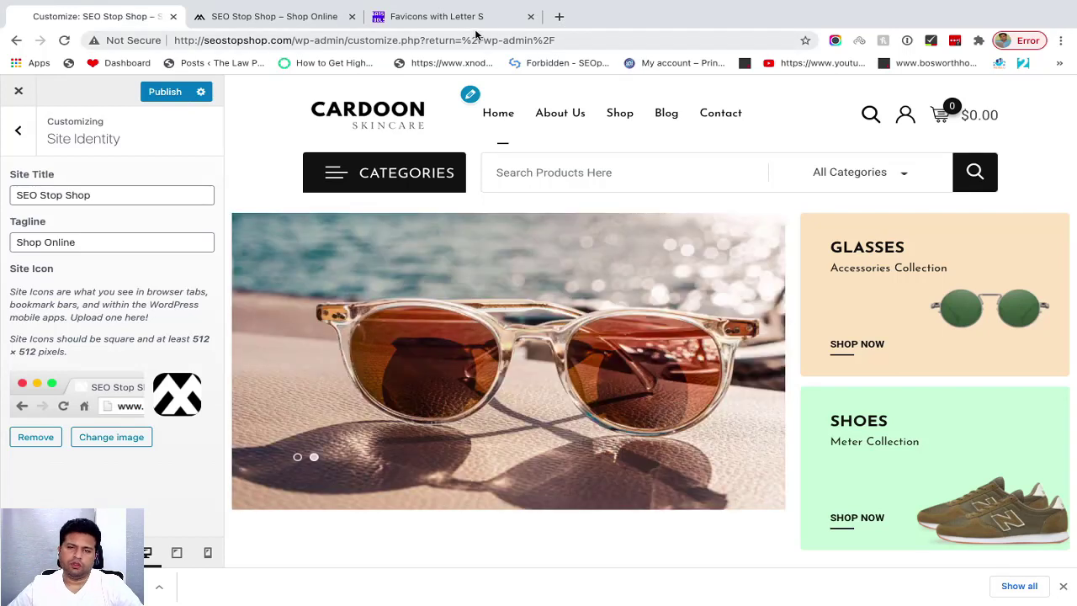